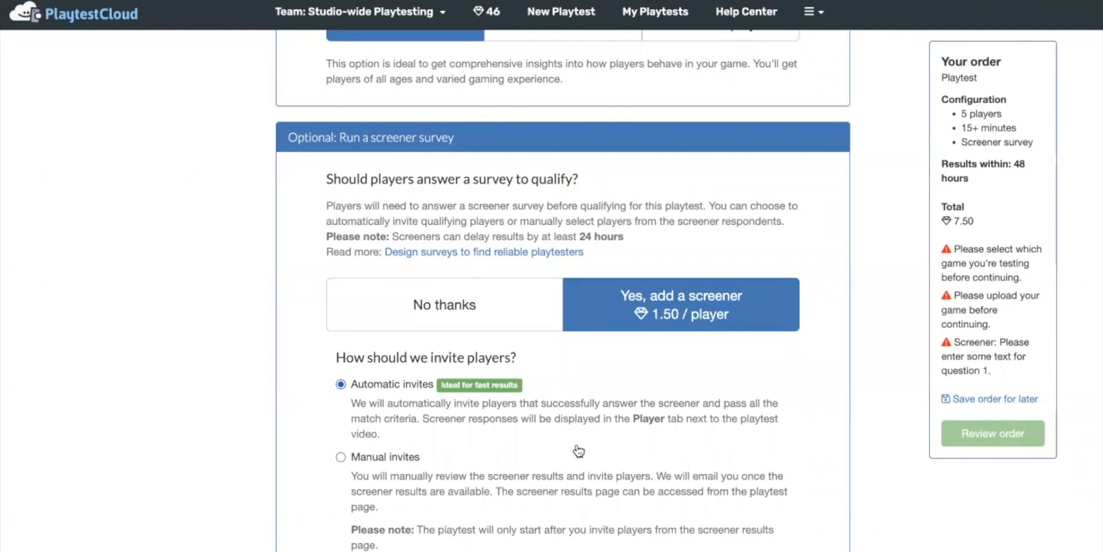
Set the screener to manual invites and enter "Do you play x game" as the text of question 1
click(386, 478)
scroll(386, 478, down, 3)
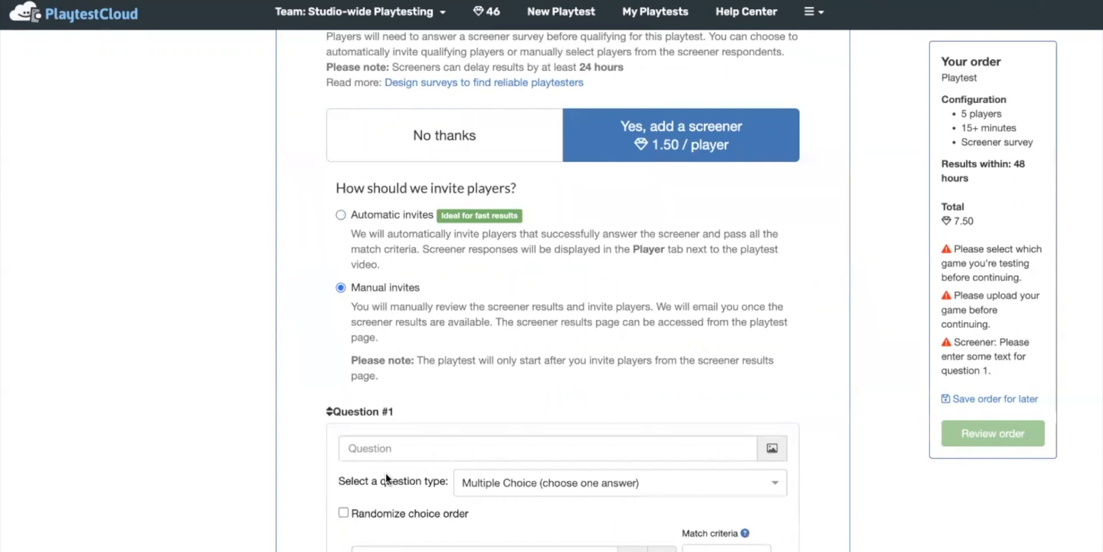
scroll(384, 473, down, 2)
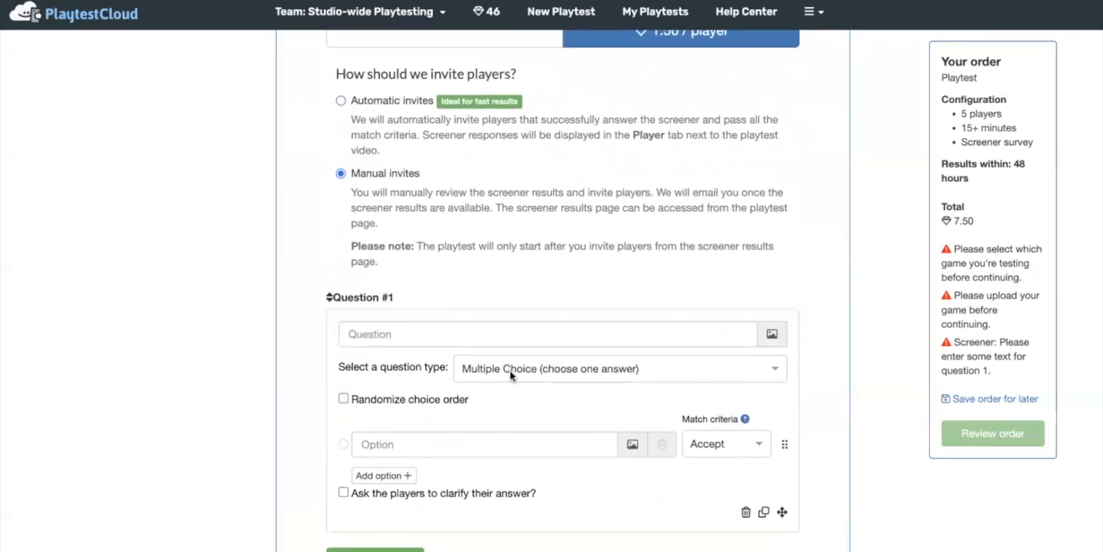
click(508, 339)
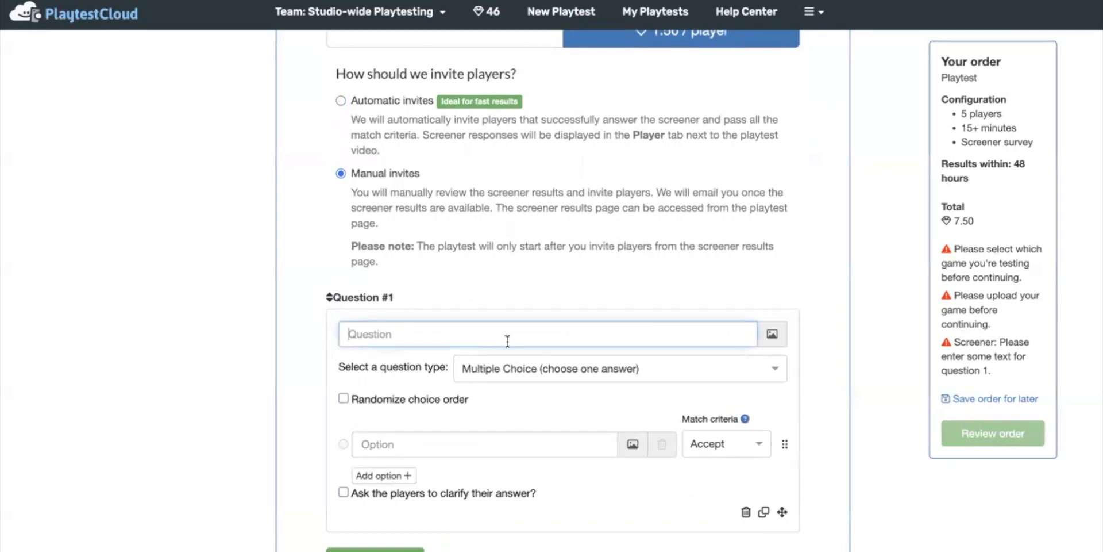
text(Do you )
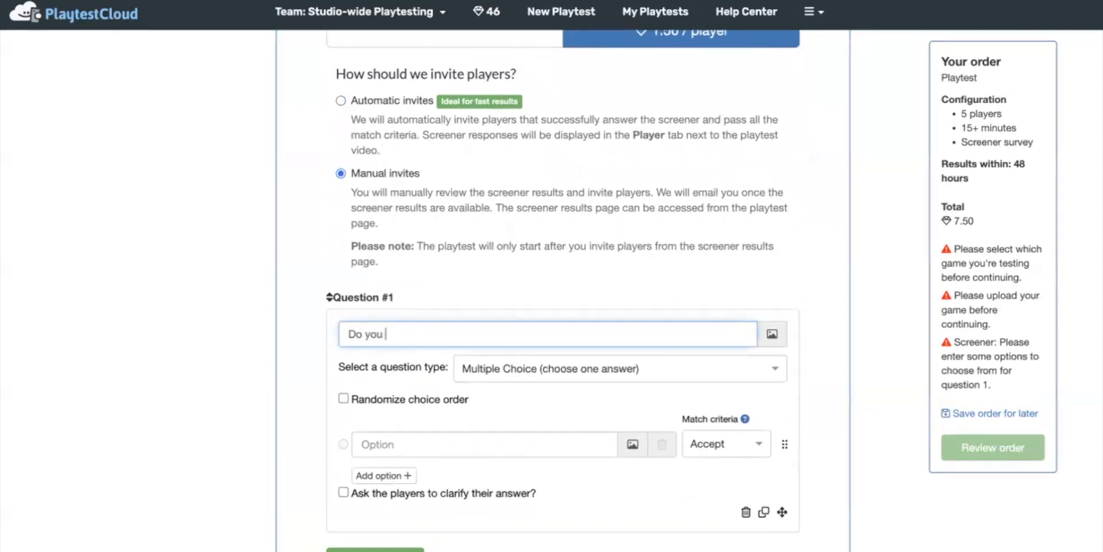
text(play x game)
Add the answer options "yes" and "no" to question 1, setting the match criteria of "no" to Reject
click(479, 451)
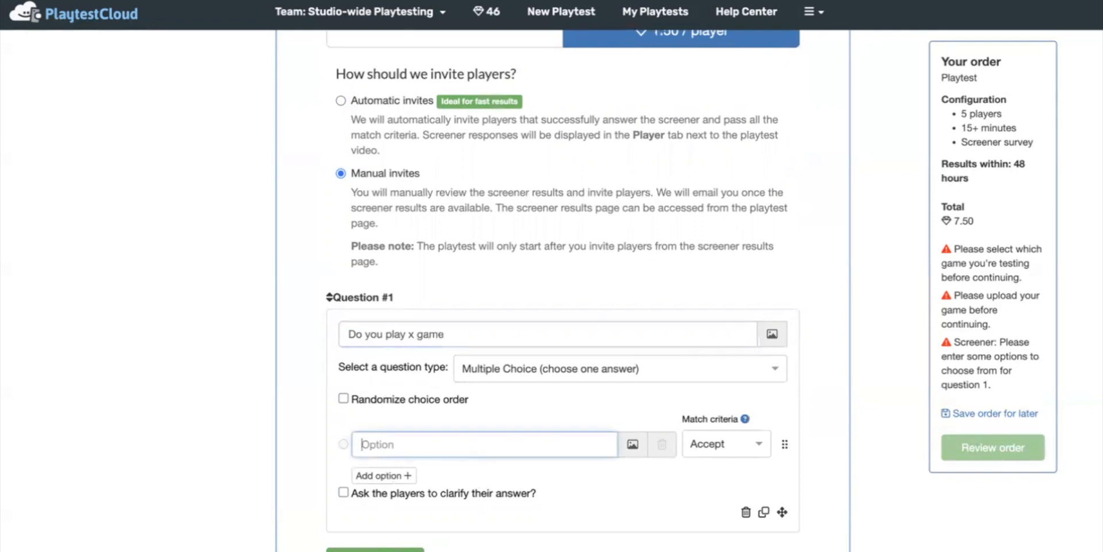
text(yes)
click(379, 476)
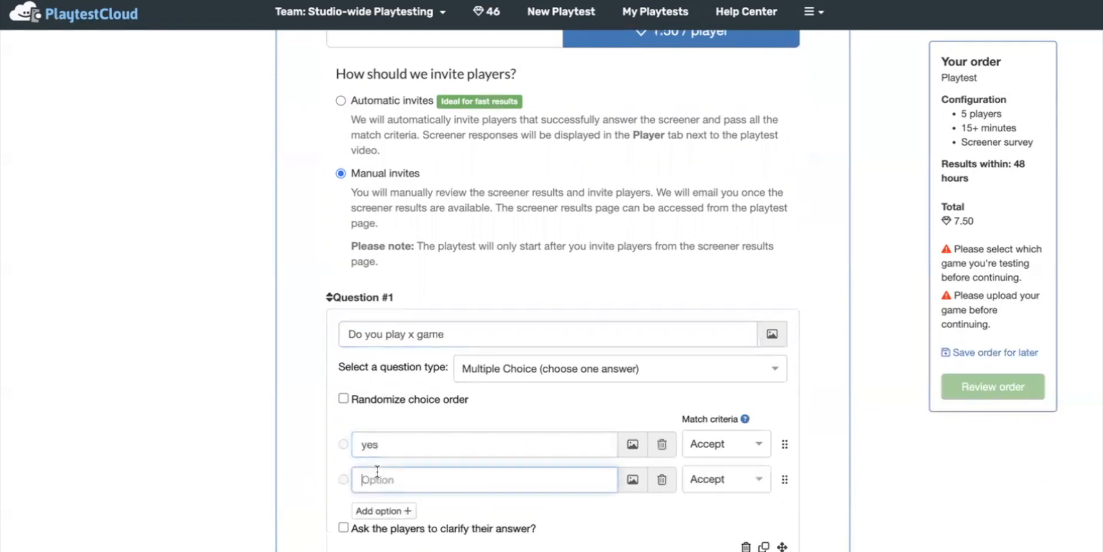
text(no)
click(715, 477)
click(718, 530)
Add a third answer option "may be" to question 1, keeping its match criteria at Accept
click(406, 511)
text(may be)
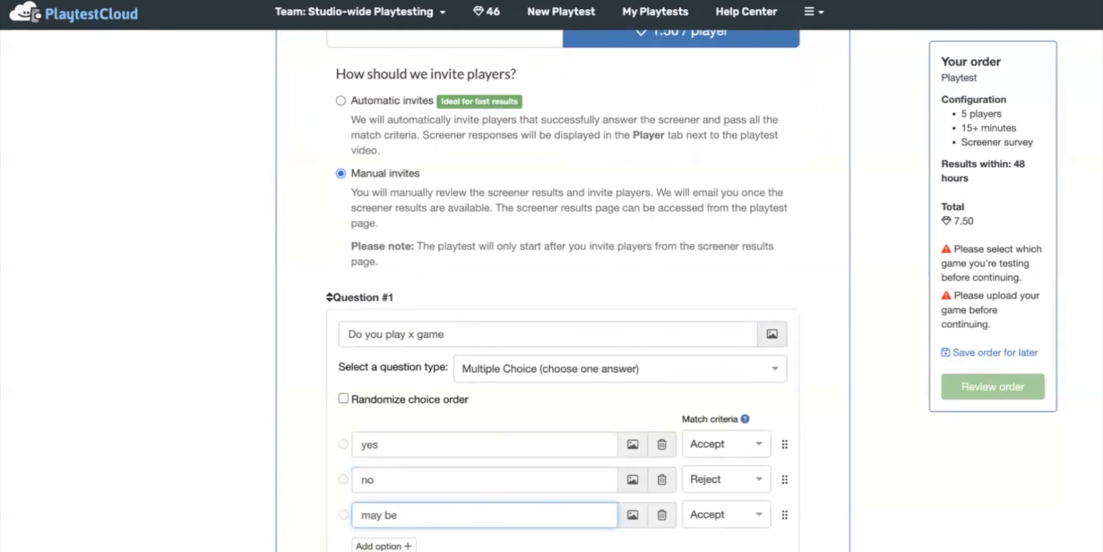
key(BackSpace)
click(739, 513)
click(634, 547)
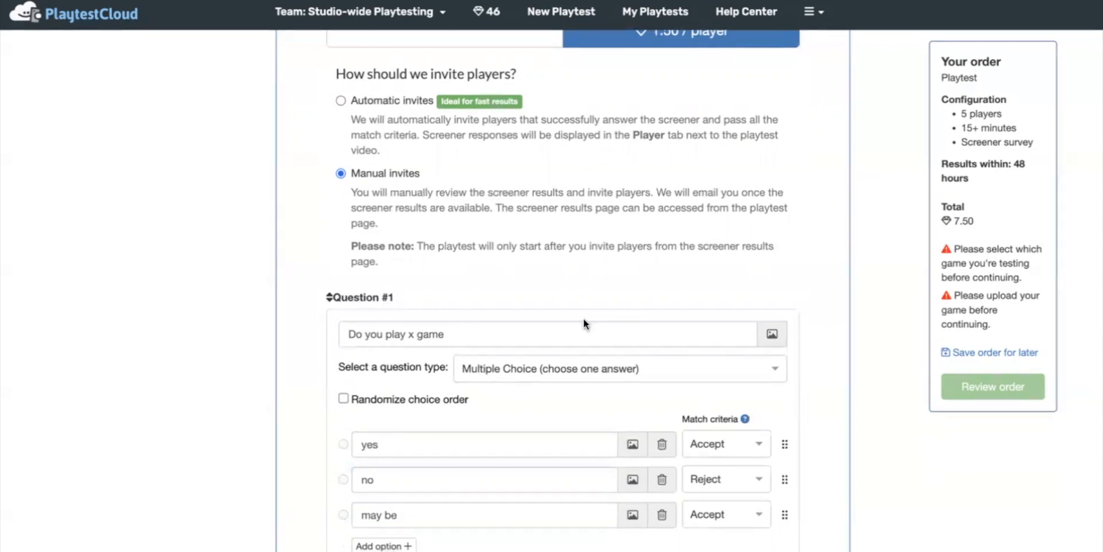
Change question 1 to Checkboxes (choose many answers) and set the match criteria of "yes" to May select
click(571, 370)
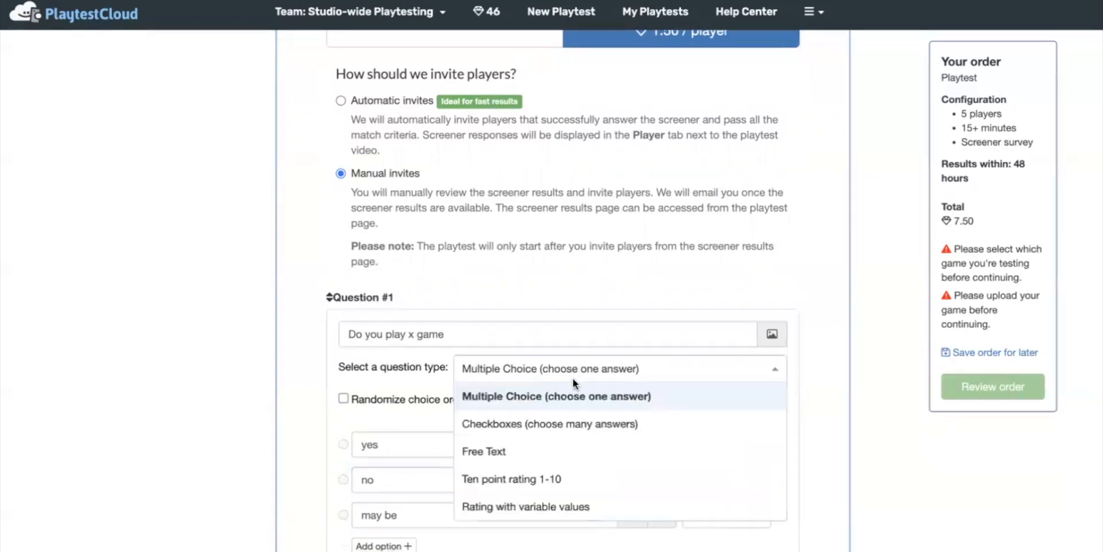
click(567, 420)
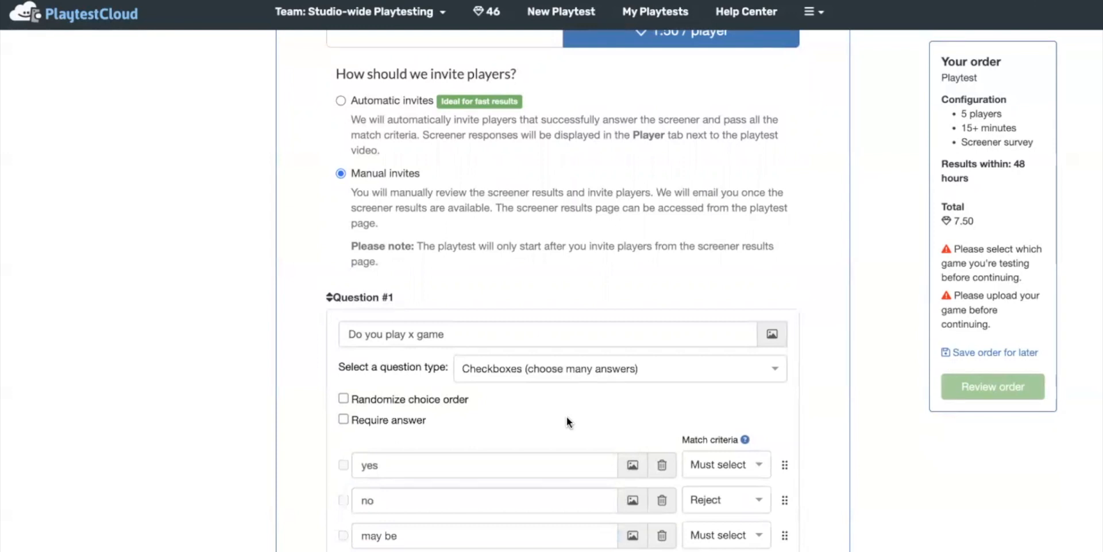
click(704, 464)
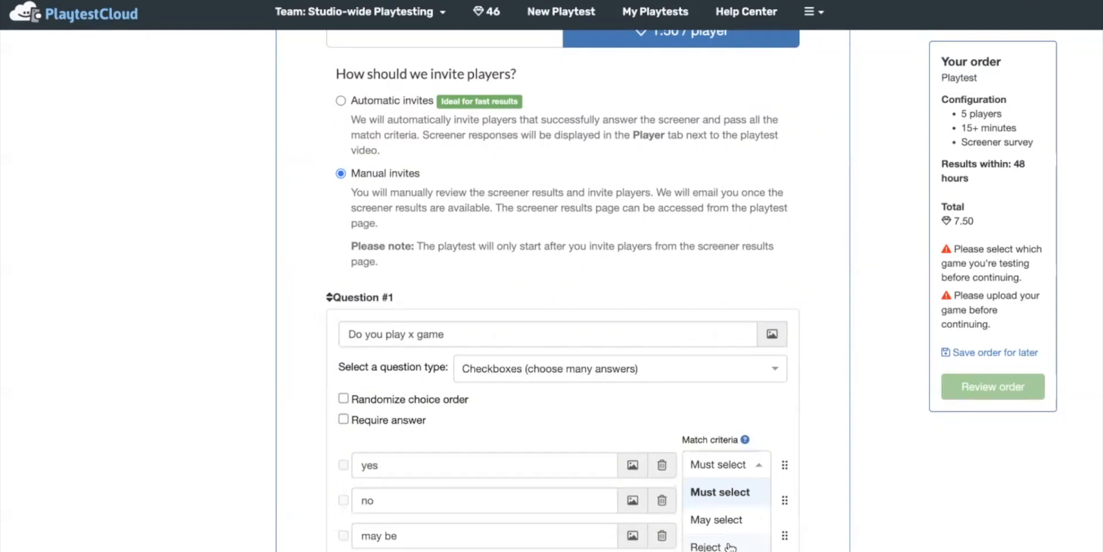
click(725, 522)
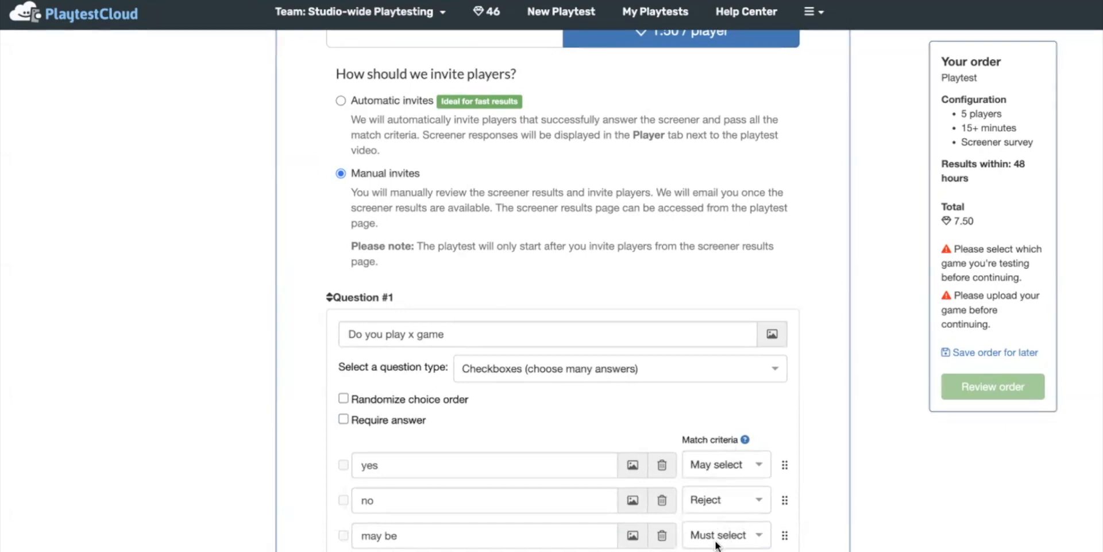
scroll(717, 543, down, 1)
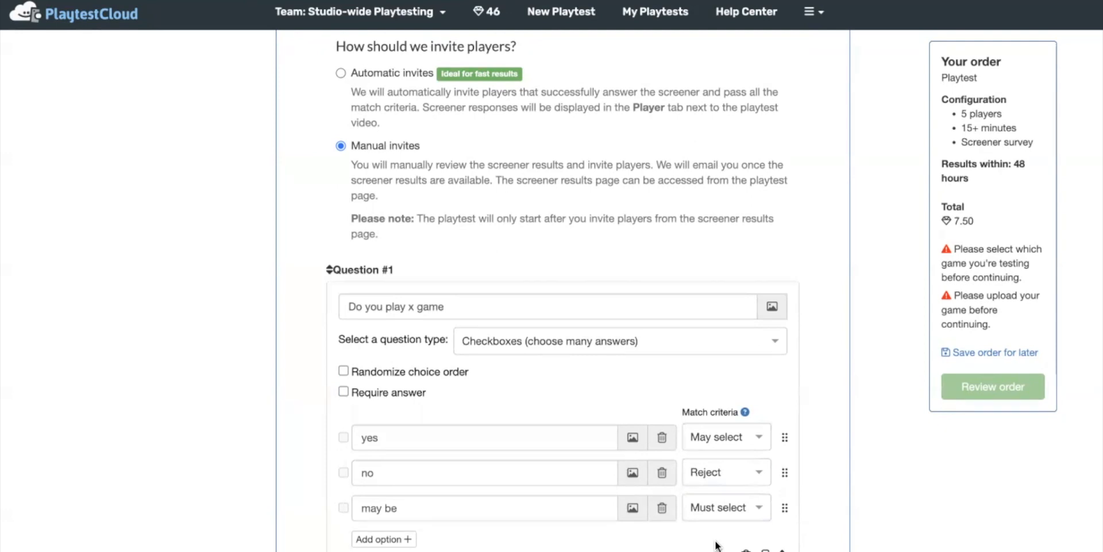
click(528, 342)
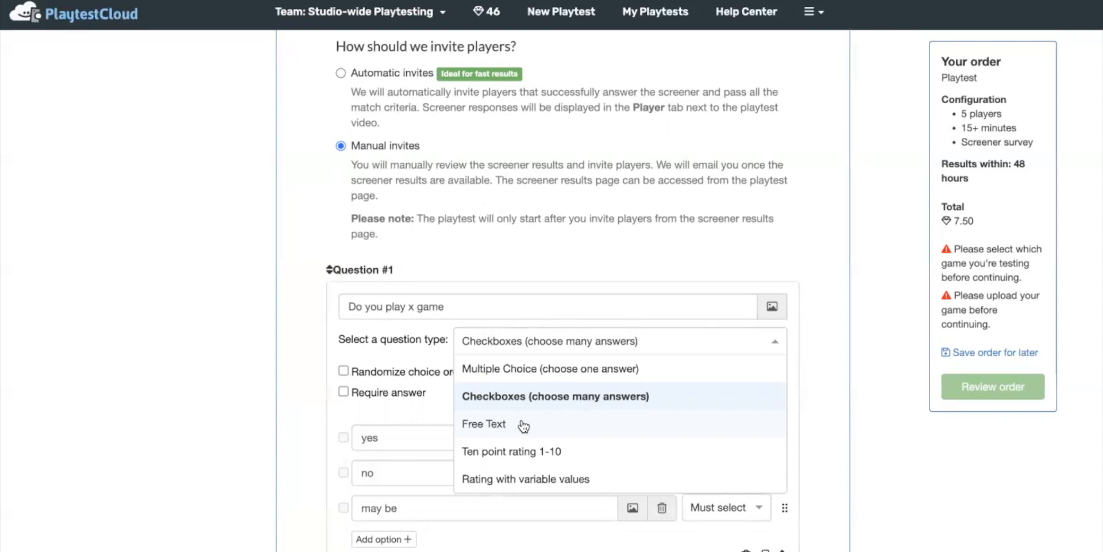
click(421, 207)
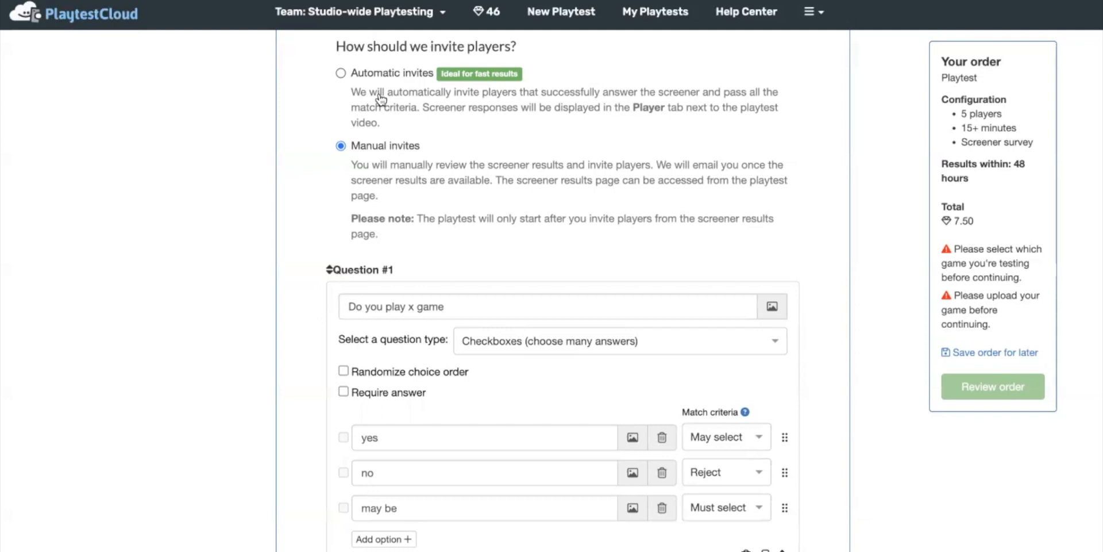
Add a second and a third question to the screener survey
scroll(364, 407, down, 3)
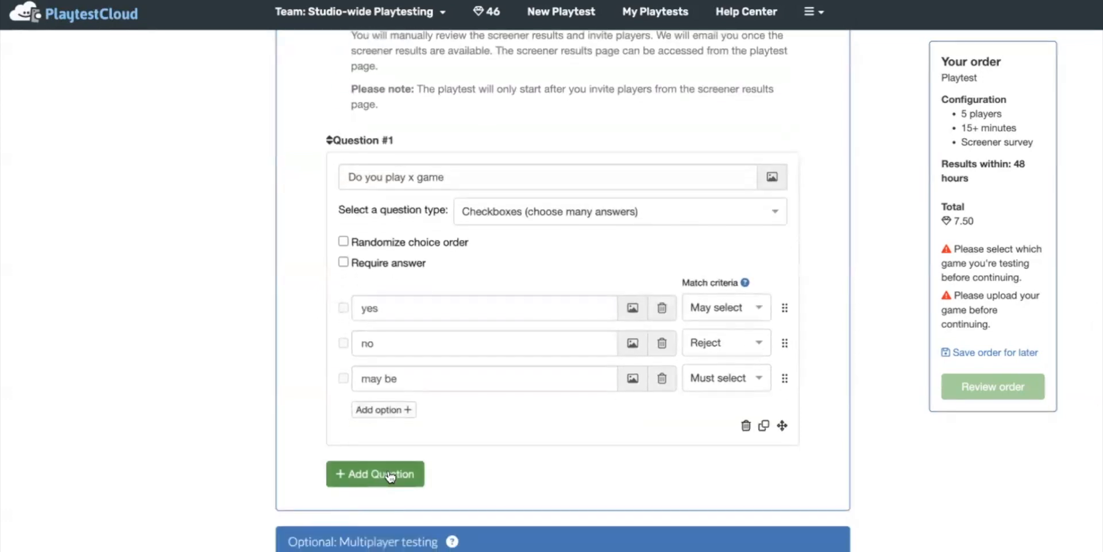
click(388, 474)
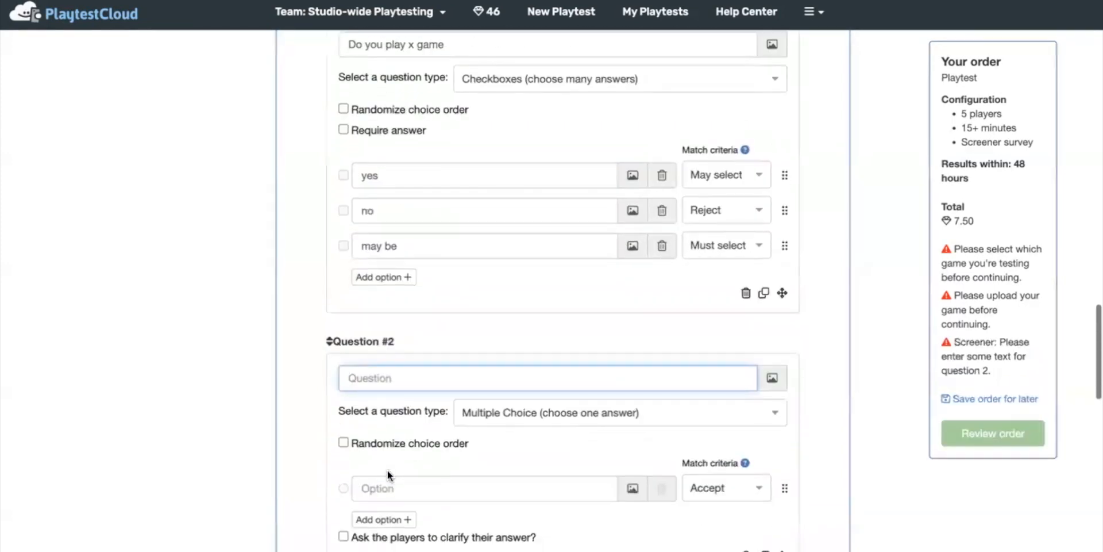
scroll(527, 379, down, 2)
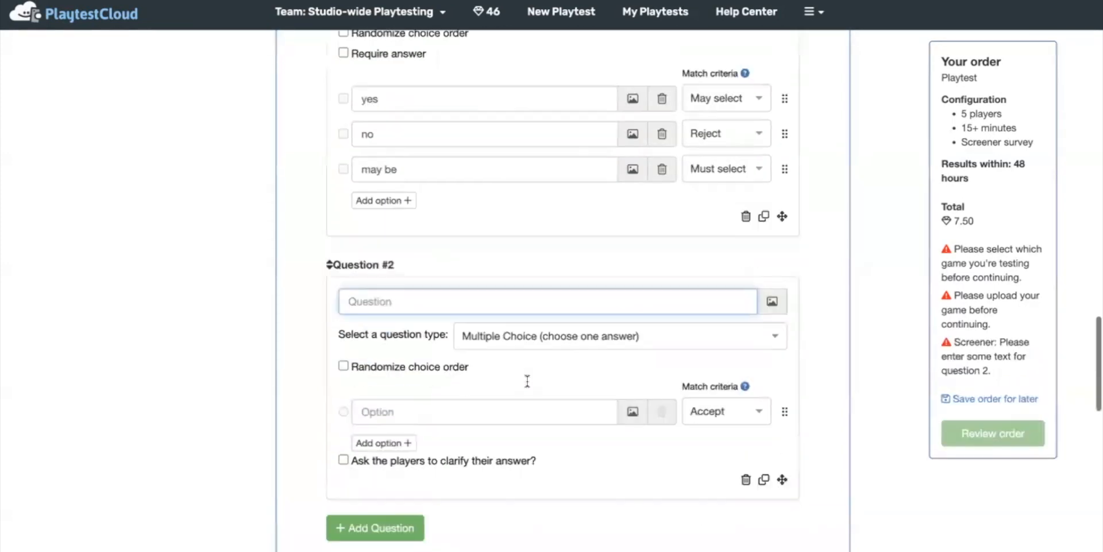
click(408, 526)
Set the question type of question 3 to Free Text
click(522, 444)
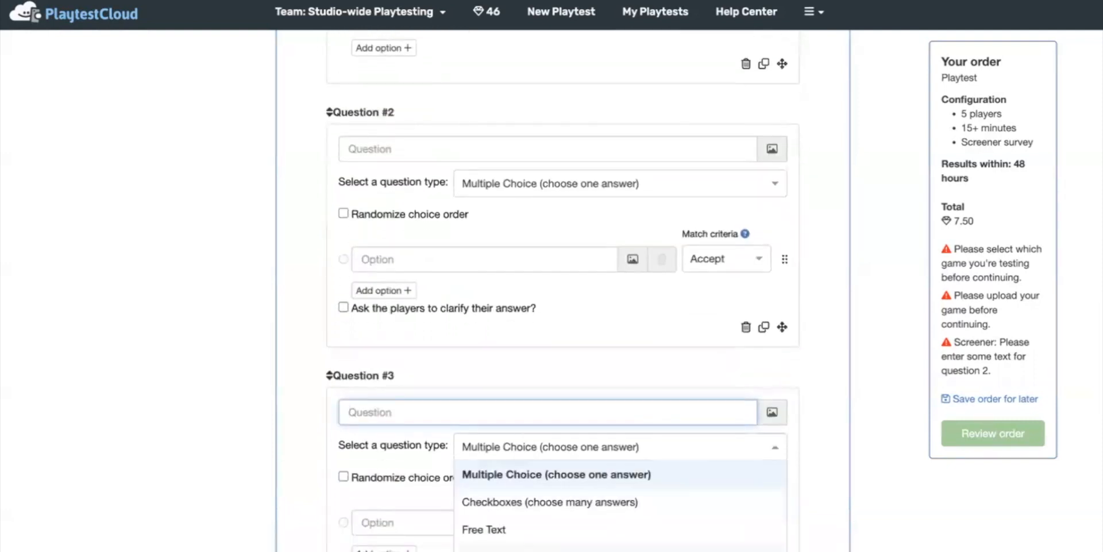
click(524, 537)
scroll(523, 532, up, 3)
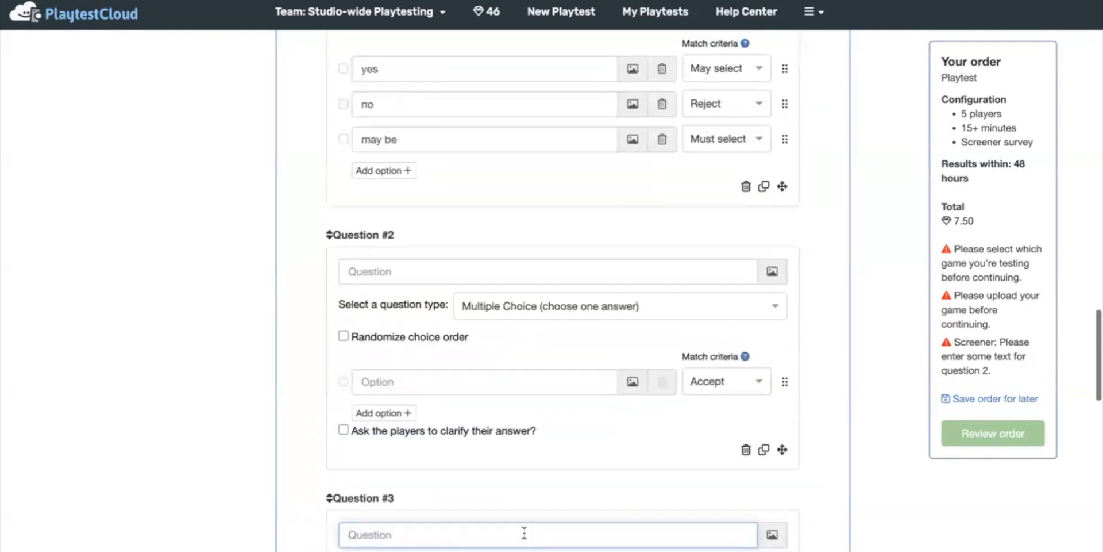
scroll(523, 532, down, 2)
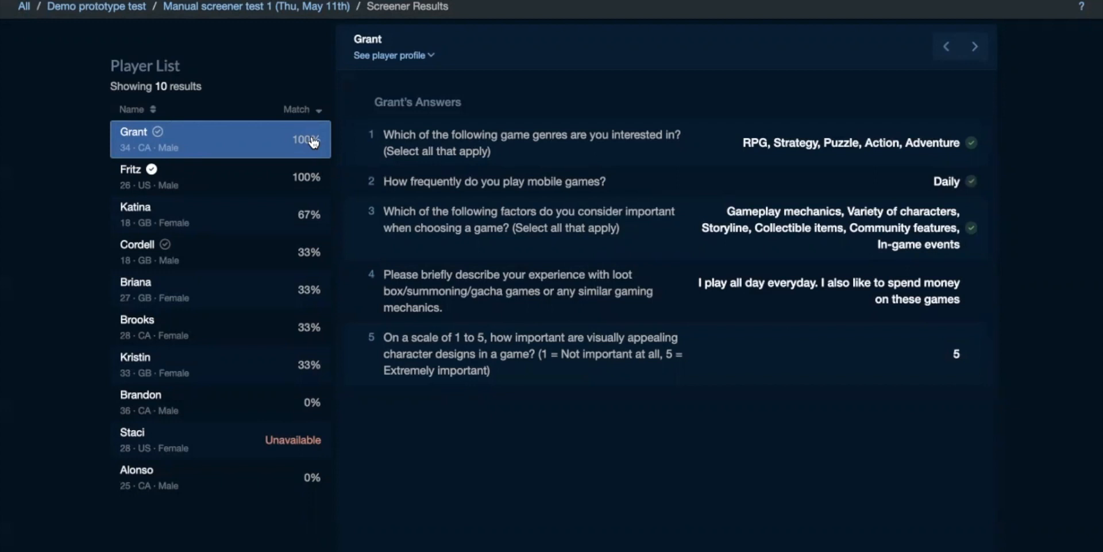
Compare the screener answers of the players with 100% and 67% matches and open the 67% match player's profile details
click(304, 211)
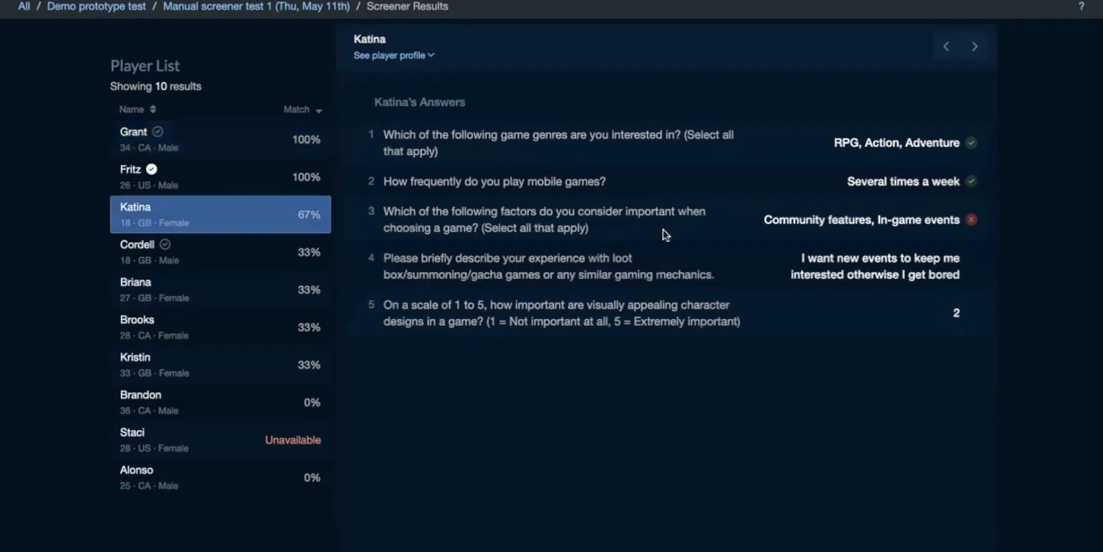
click(250, 150)
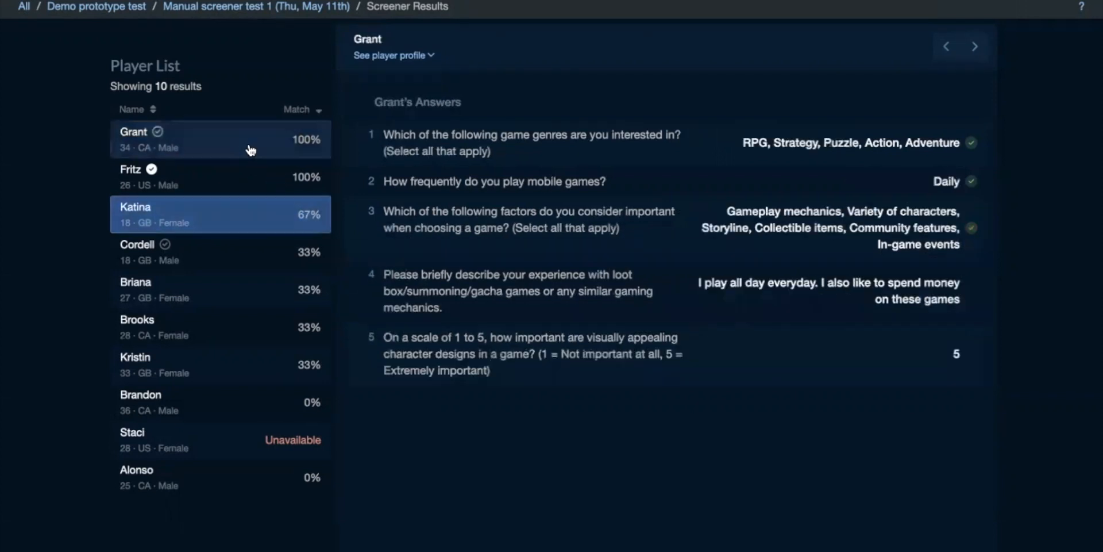
click(254, 185)
click(252, 230)
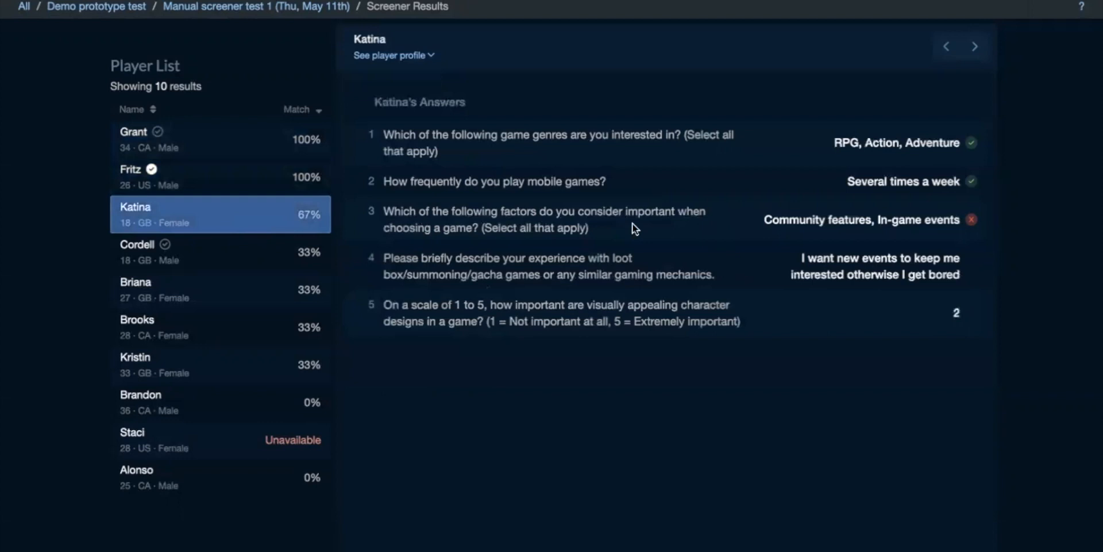
click(432, 58)
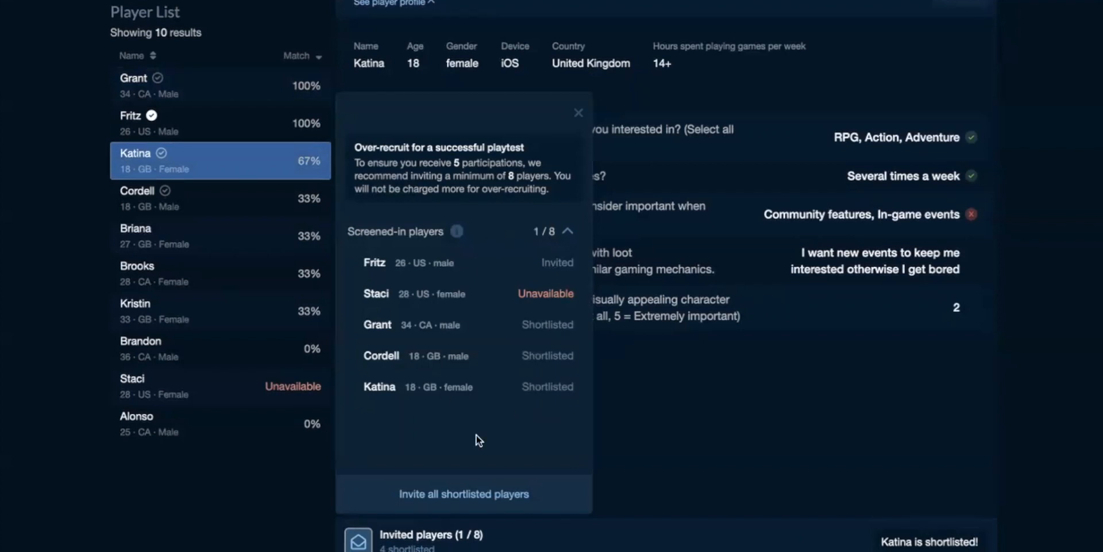
Examine the notice for inviting all shortlisted players, cancel without sending the invites, and close the invite list
click(476, 504)
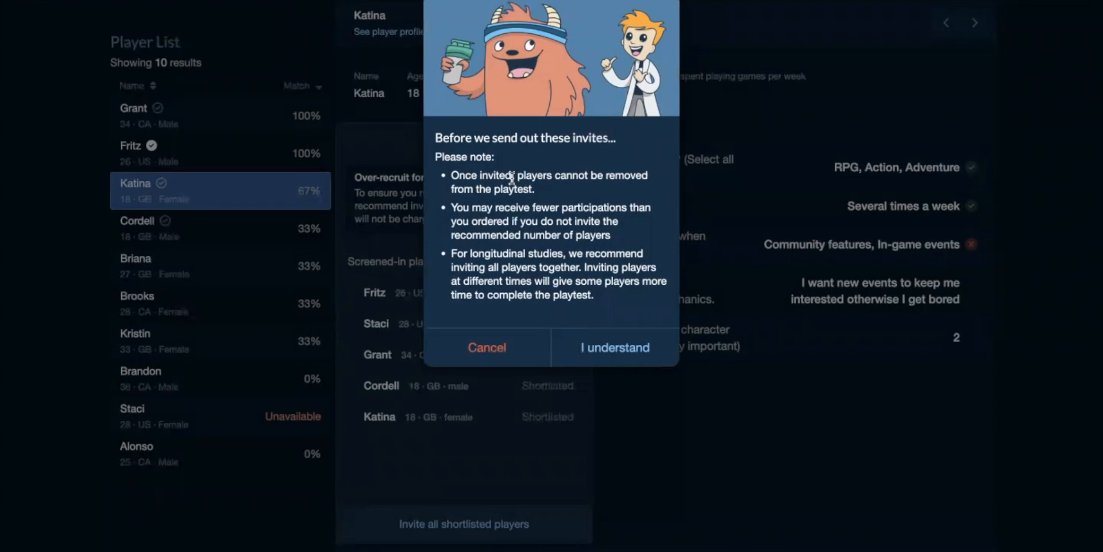
click(506, 346)
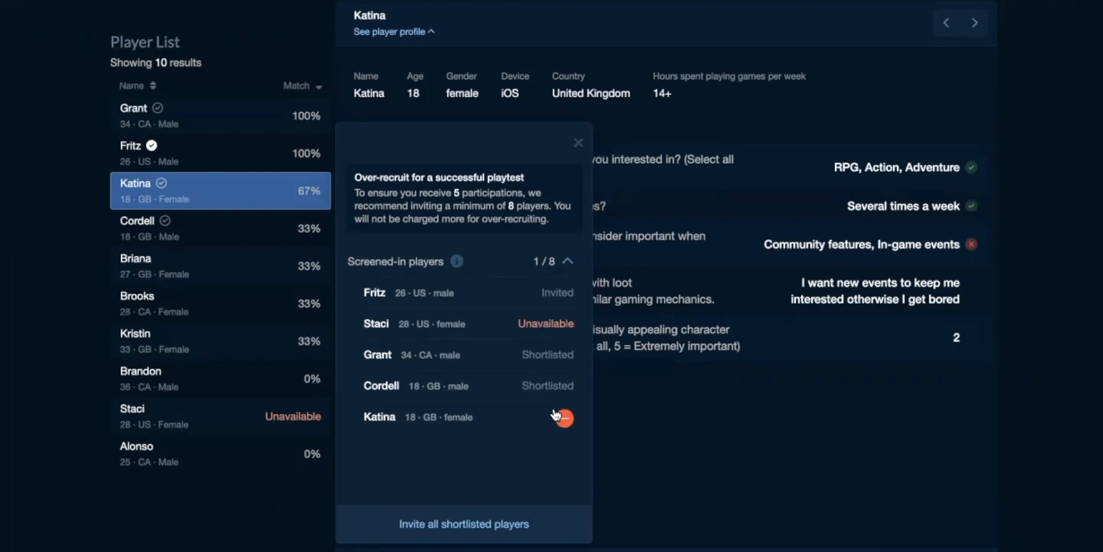
click(712, 429)
Go through the screener answers of the first four players in the player list one by one
click(245, 120)
click(238, 148)
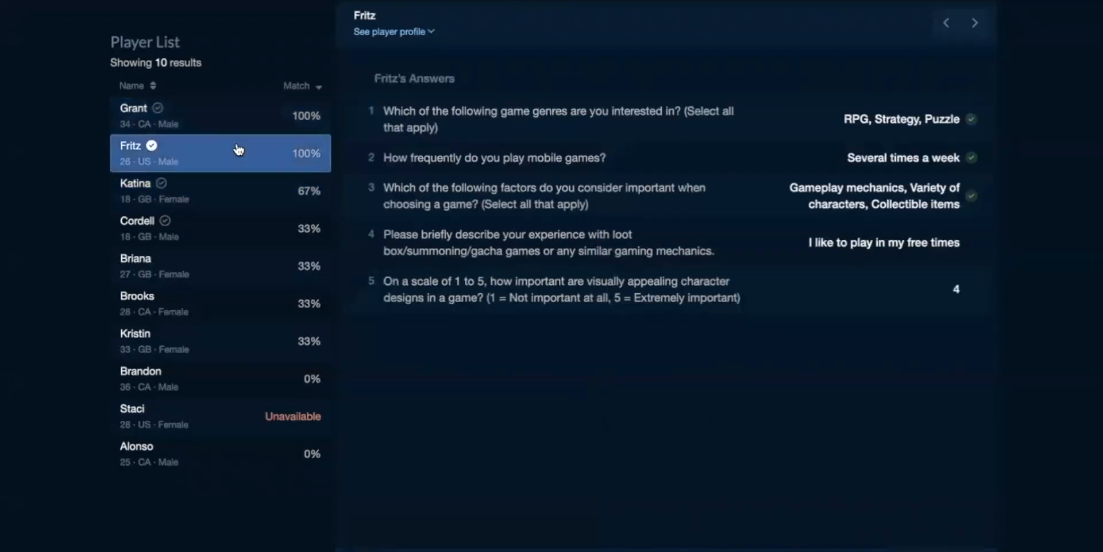
click(230, 193)
click(249, 236)
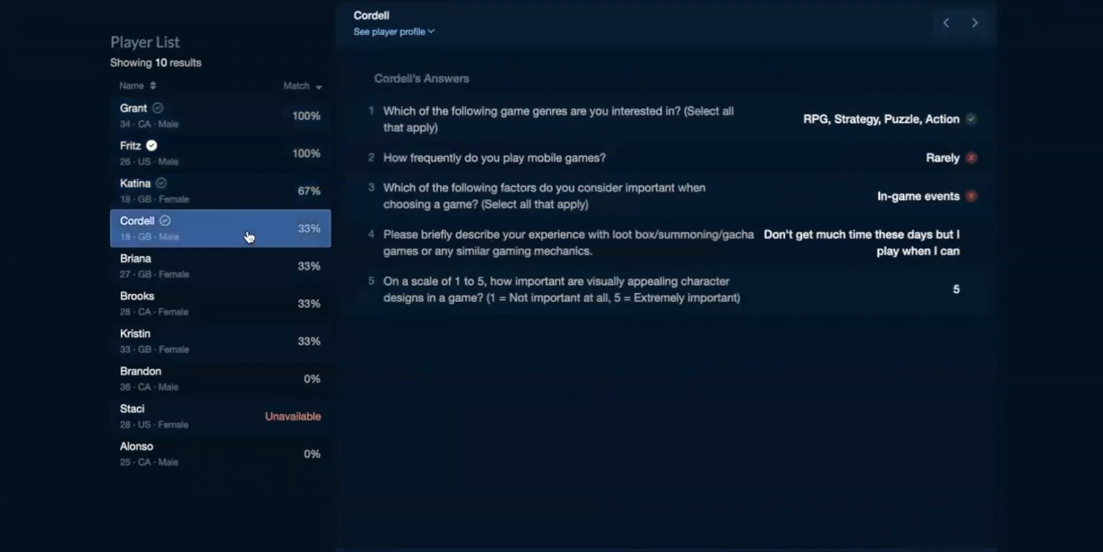